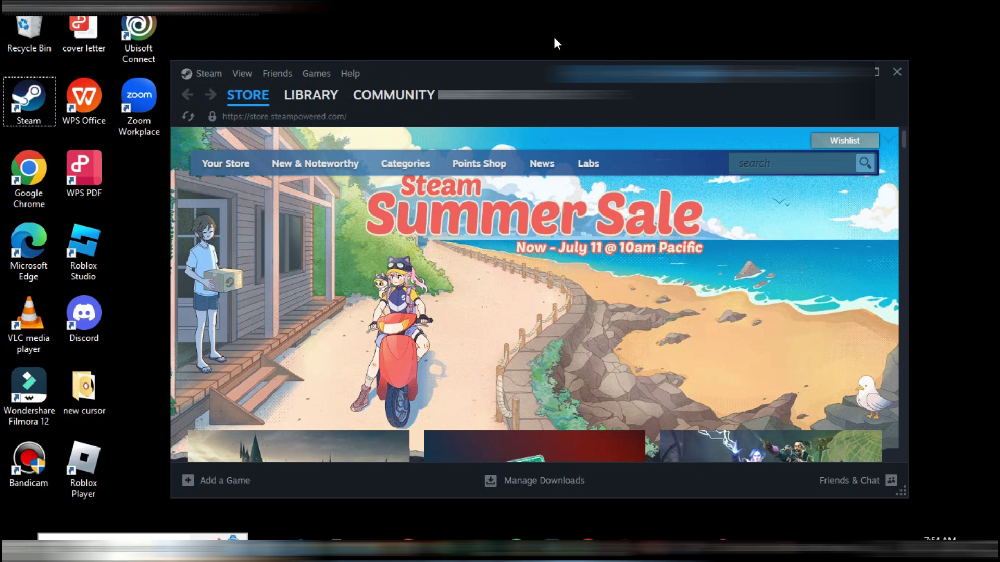
click(243, 74)
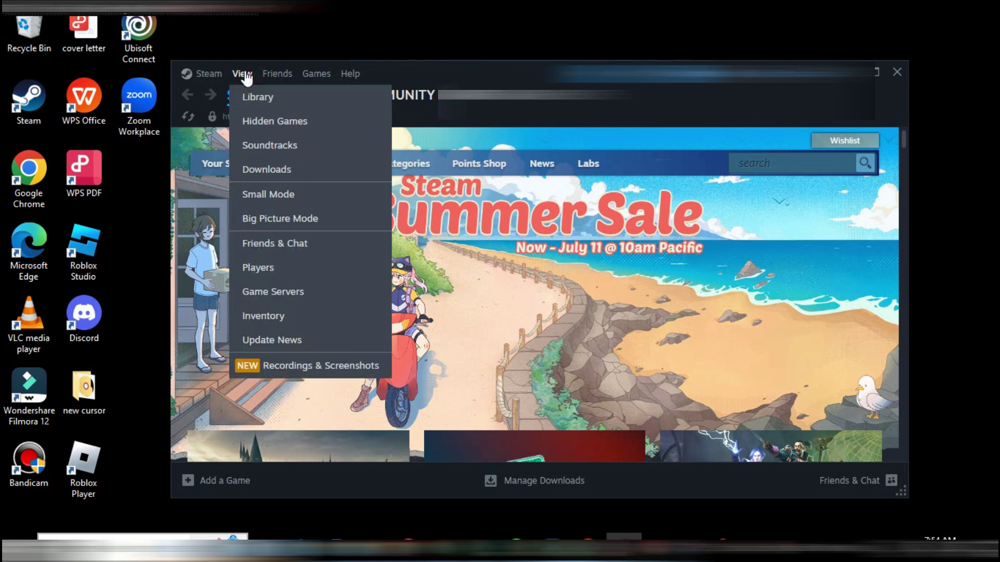
click(286, 218)
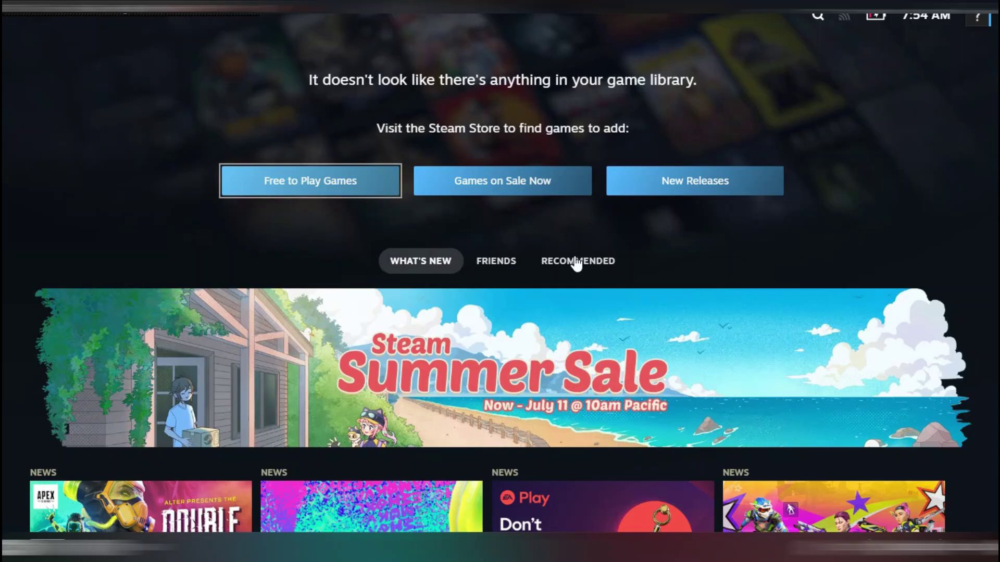
scroll(266, 423, down, 3)
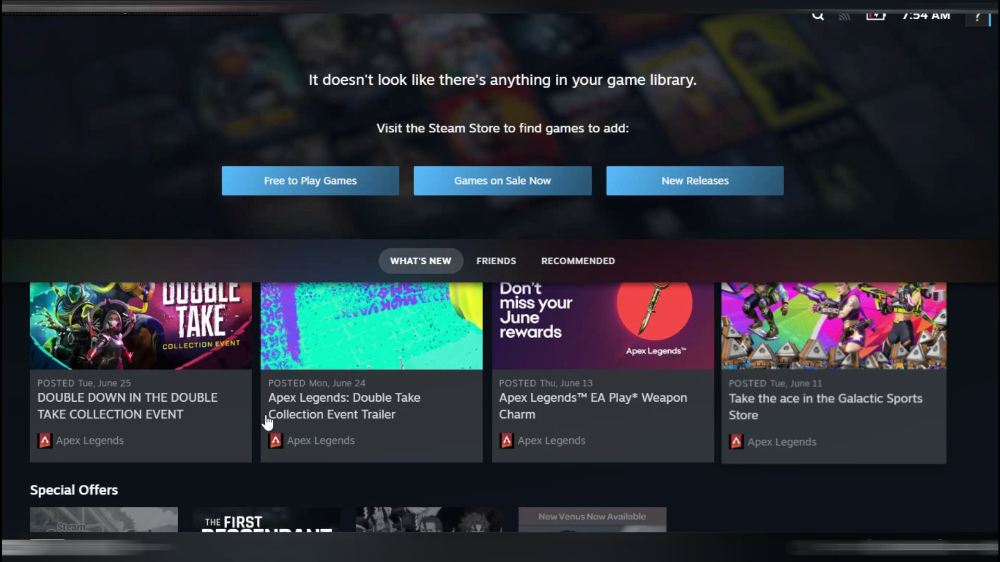
scroll(591, 430, up, 3)
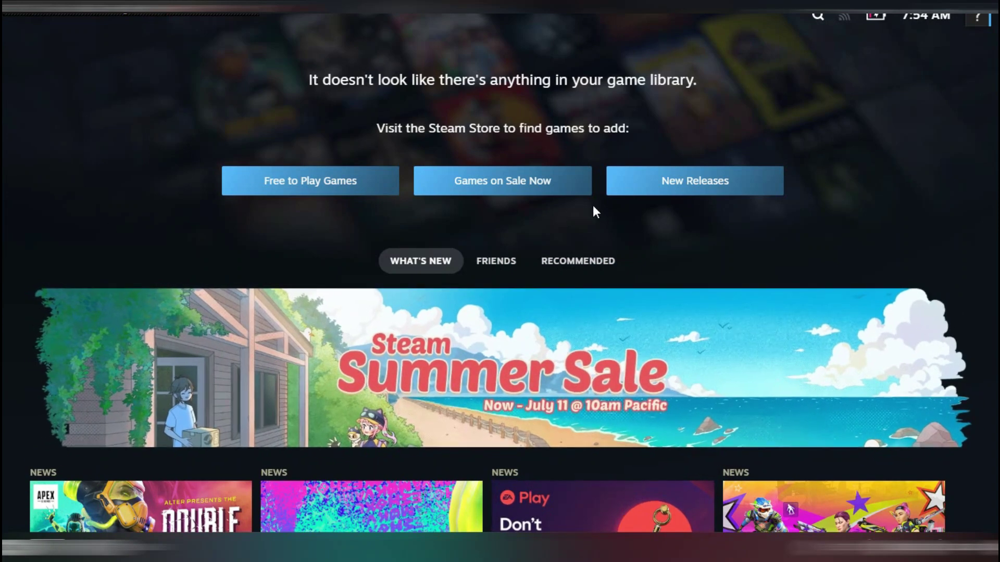
key(Up)
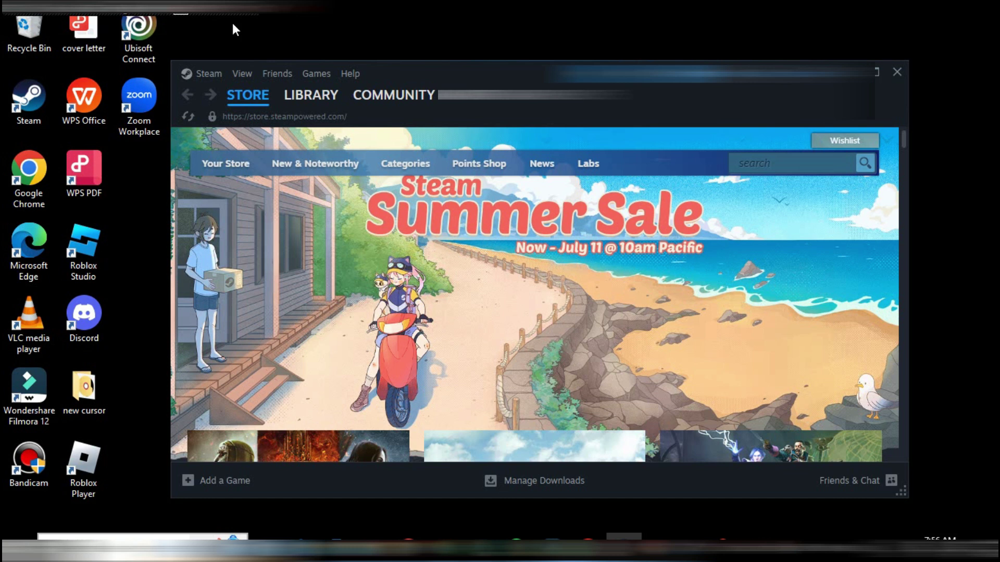
Open Steam Settings and view the Friends & Chat and In Game pages
click(209, 74)
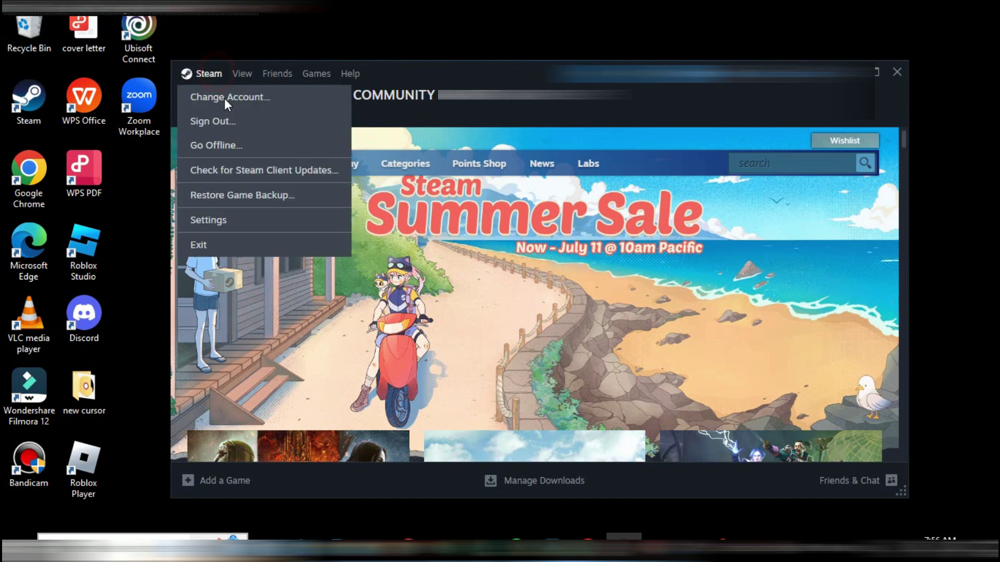
click(243, 218)
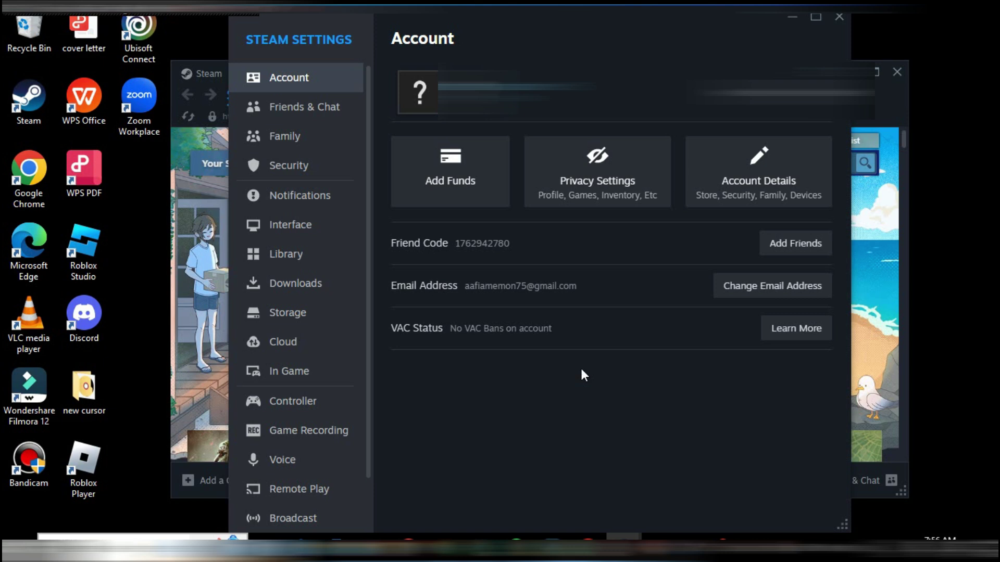
click(336, 111)
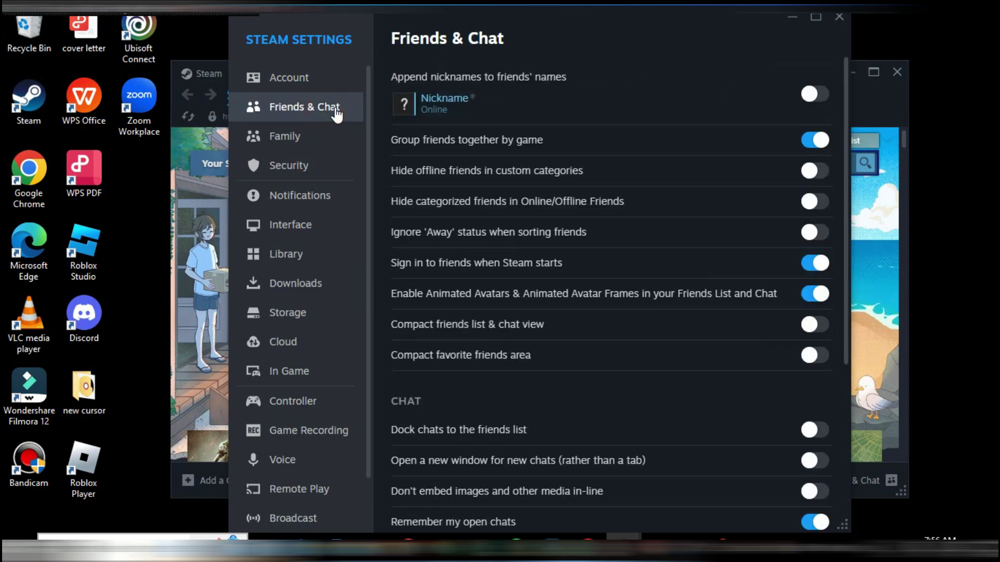
click(304, 374)
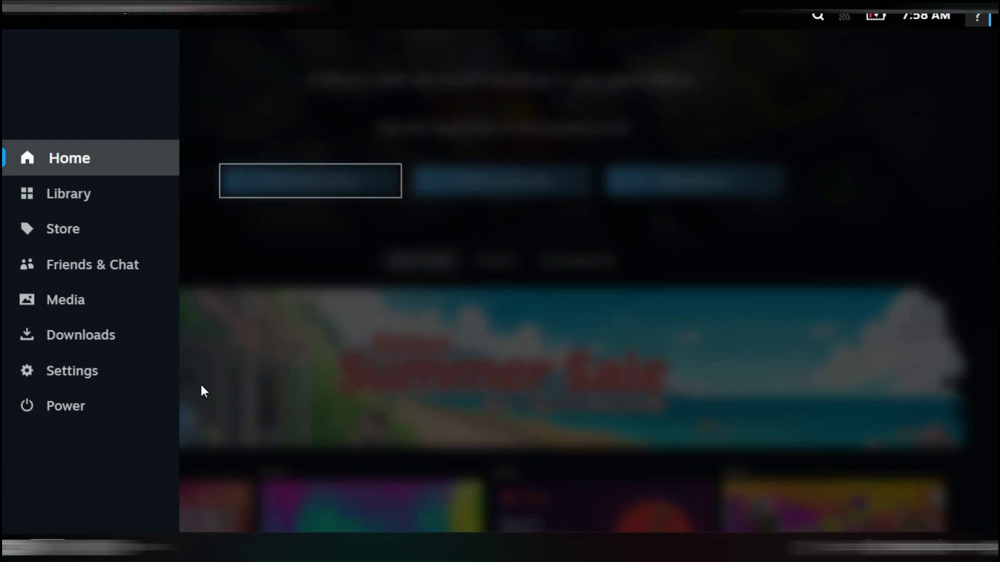
Open the Power menu from the Big Picture side menu
click(57, 410)
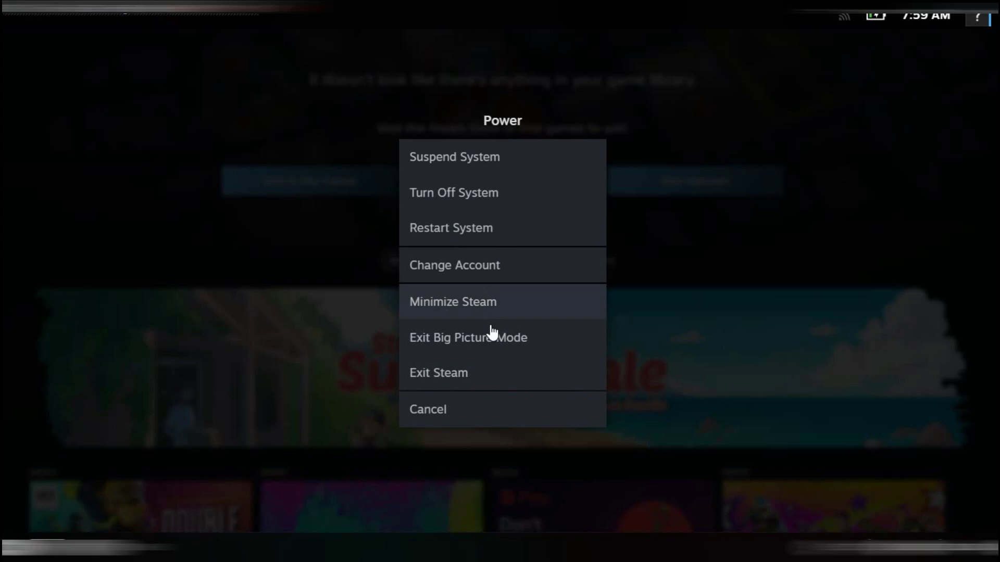
Choose Exit Big Picture Mode to return to the windowed Steam store
click(491, 331)
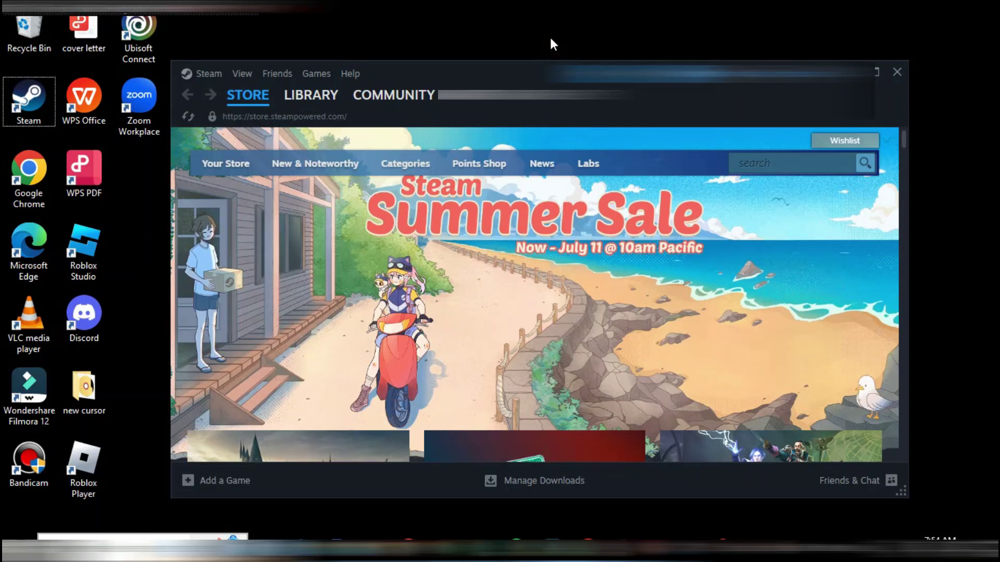